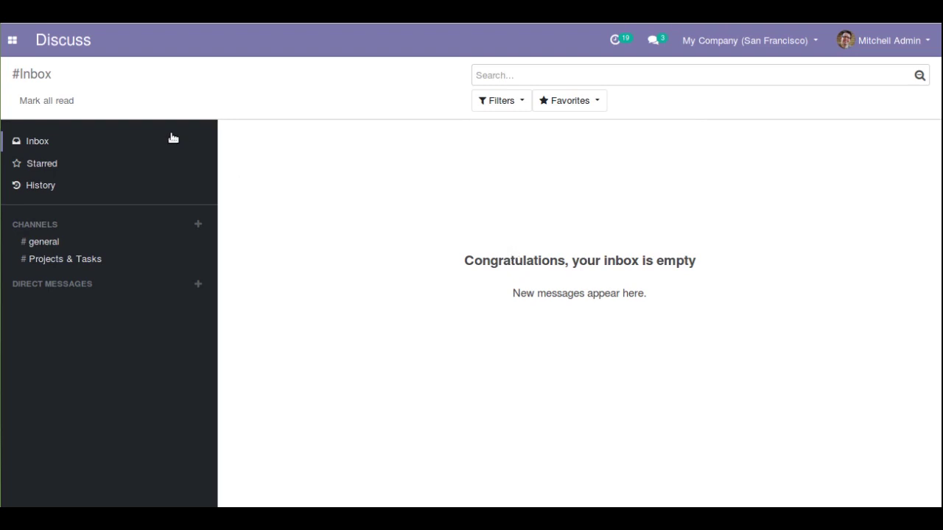
Open Ready Mat's quotation S00039 from the Sales Quotations list and review its order lines
{"action": "left_click", "coordinate": [12, 40]}
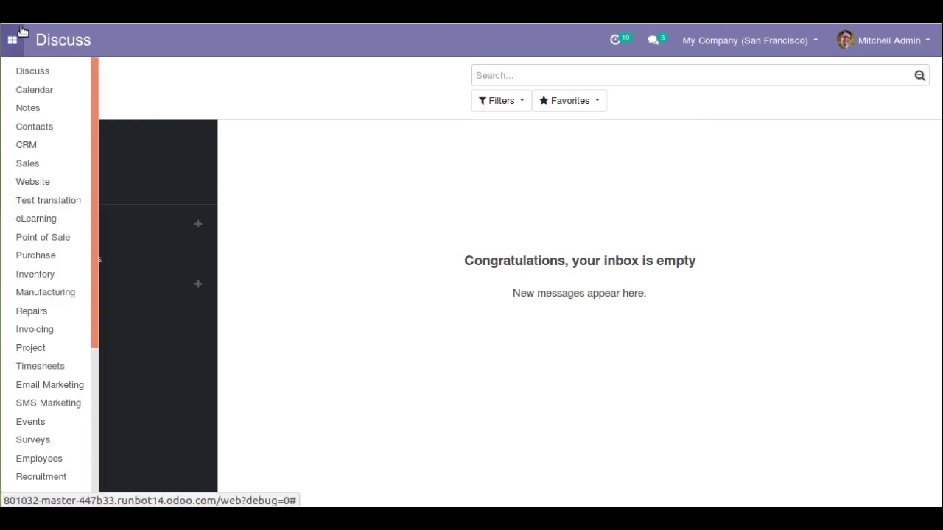
{"action": "left_click", "coordinate": [32, 164]}
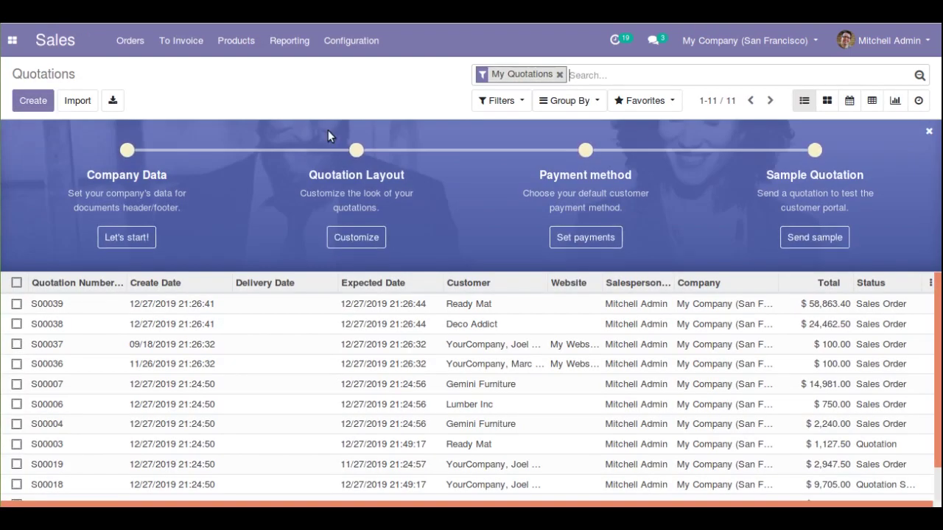
{"action": "left_click", "coordinate": [269, 309]}
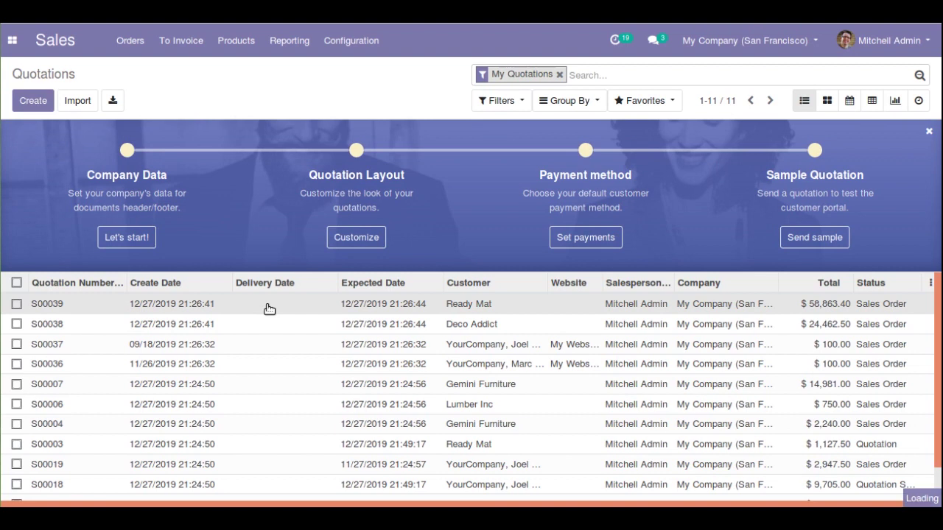
{"action": "scroll", "coordinate": [940, 346], "scroll_direction": "down", "scroll_amount": 2}
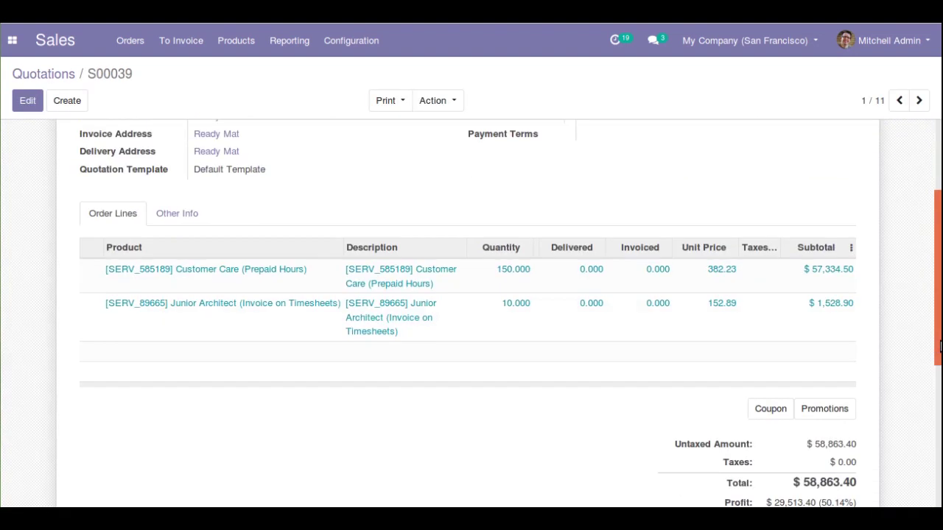
{"action": "scroll", "coordinate": [939, 346], "scroll_direction": "down", "scroll_amount": 2}
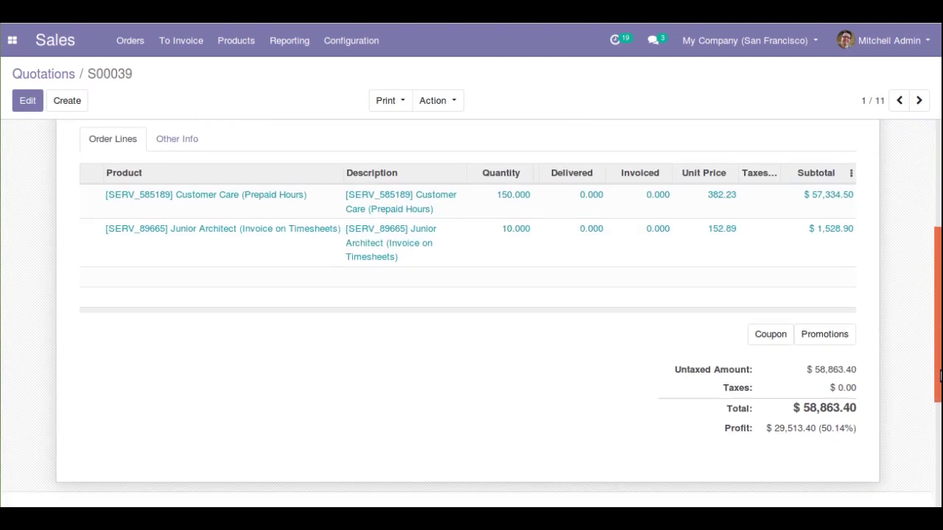
Put quotation S00039 into edit mode and scroll down to its terms field
{"action": "left_click", "coordinate": [14, 108]}
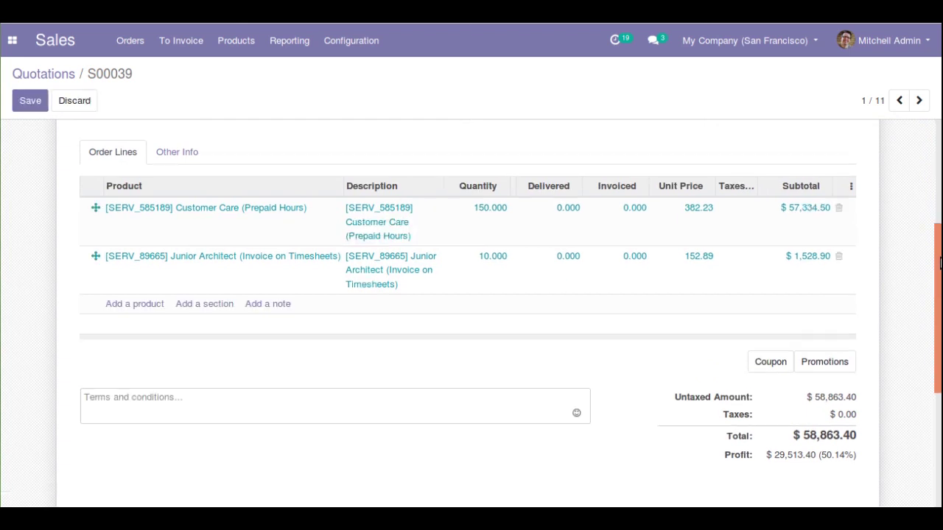
{"action": "scroll", "coordinate": [939, 240], "scroll_direction": "down", "scroll_amount": 2}
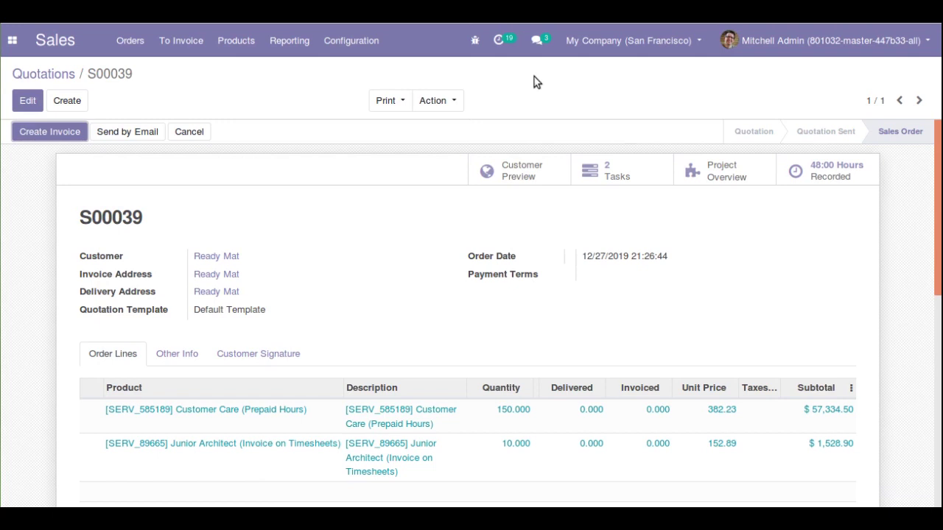
Copy the note field's widget="text_emojis" attribute from the sales order form view architecture
{"action": "left_click", "coordinate": [469, 42]}
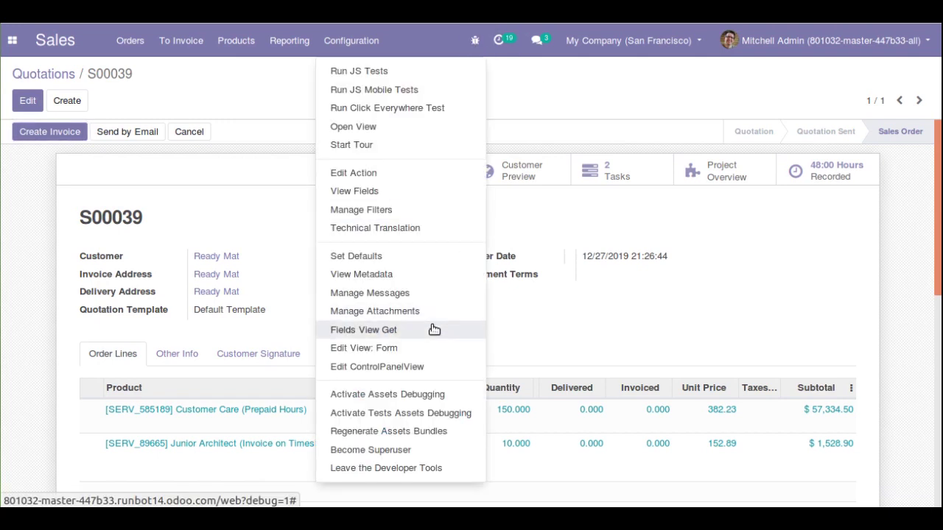
{"action": "left_click", "coordinate": [424, 350]}
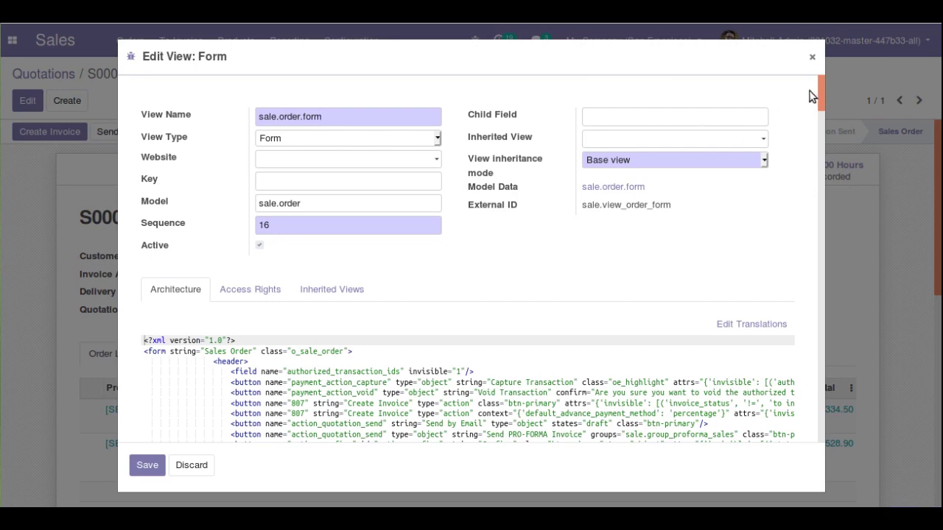
{"action": "left_click_drag", "start_coordinate": [820, 86], "coordinate": [823, 369]}
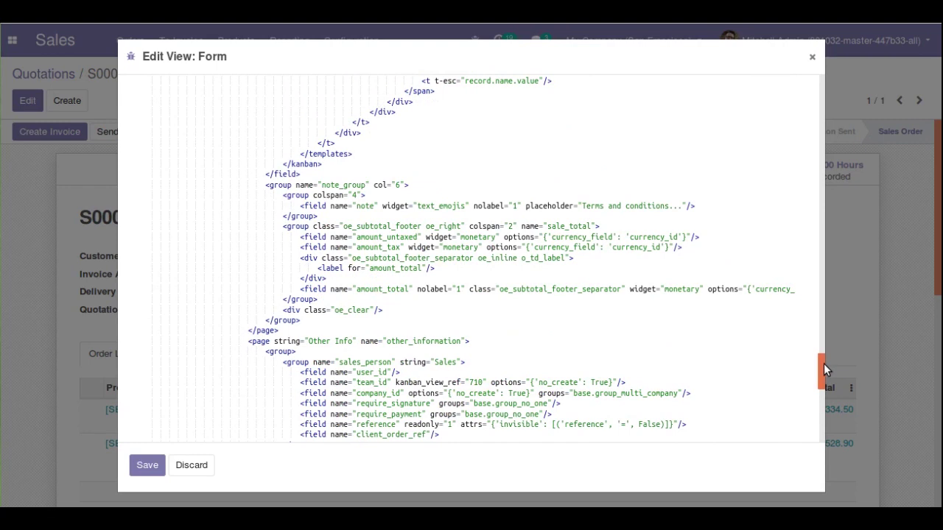
{"action": "left_click", "coordinate": [377, 205]}
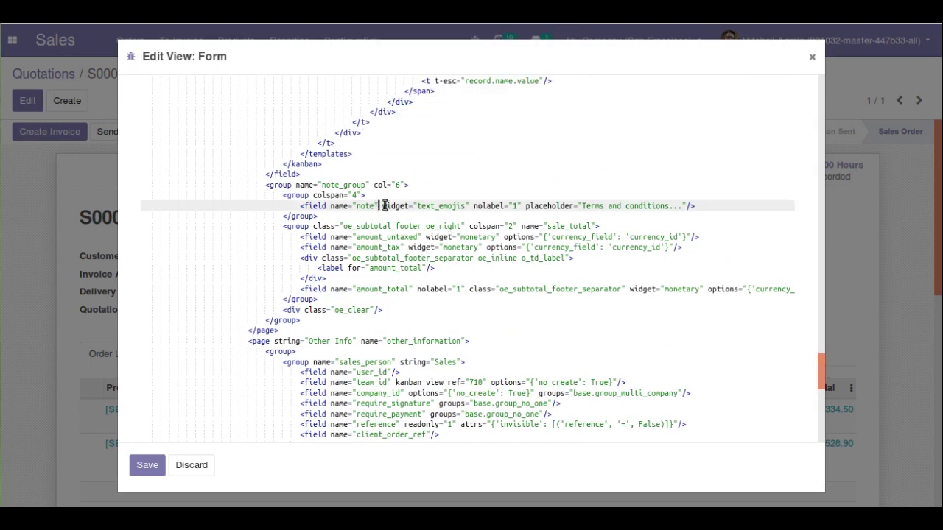
{"action": "left_click_drag", "start_coordinate": [382, 207], "coordinate": [467, 209]}
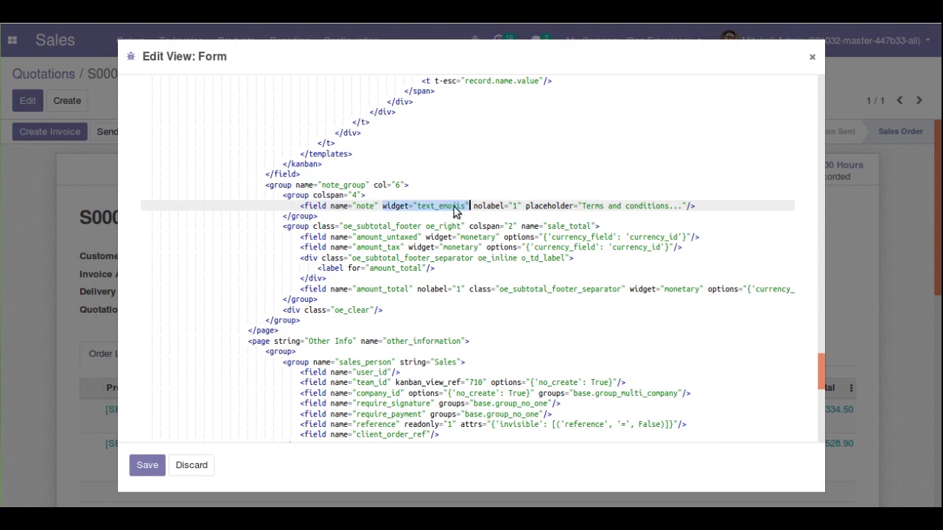
{"action": "right_click", "coordinate": [455, 211]}
{"action": "left_click", "coordinate": [484, 257]}
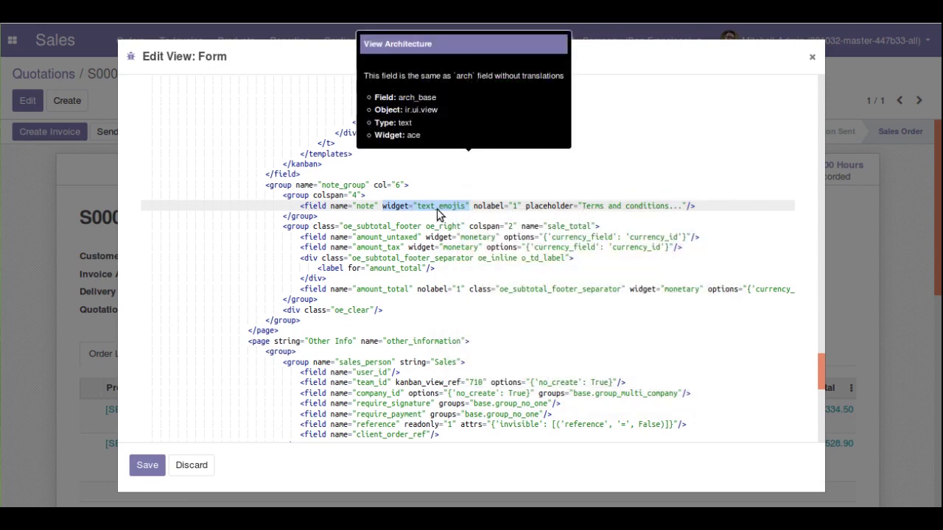
{"action": "left_click", "coordinate": [400, 218]}
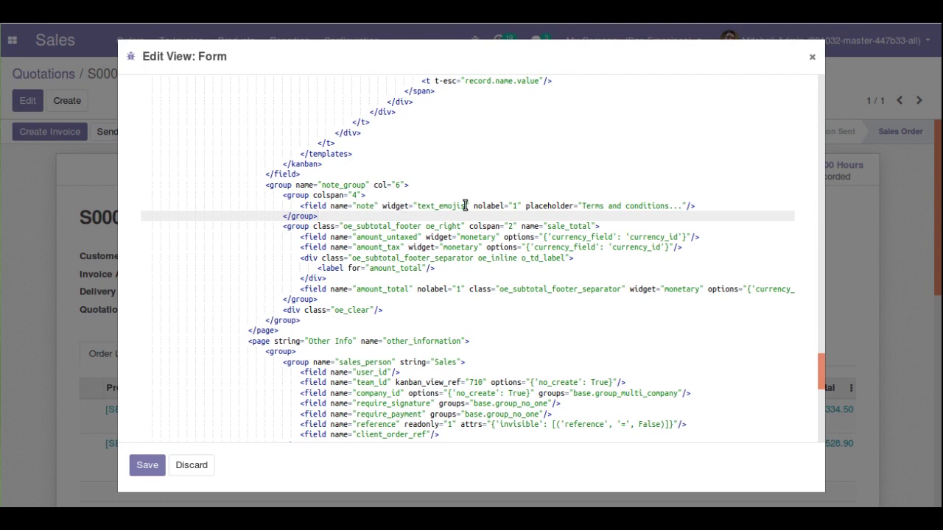
{"action": "left_click", "coordinate": [814, 59]}
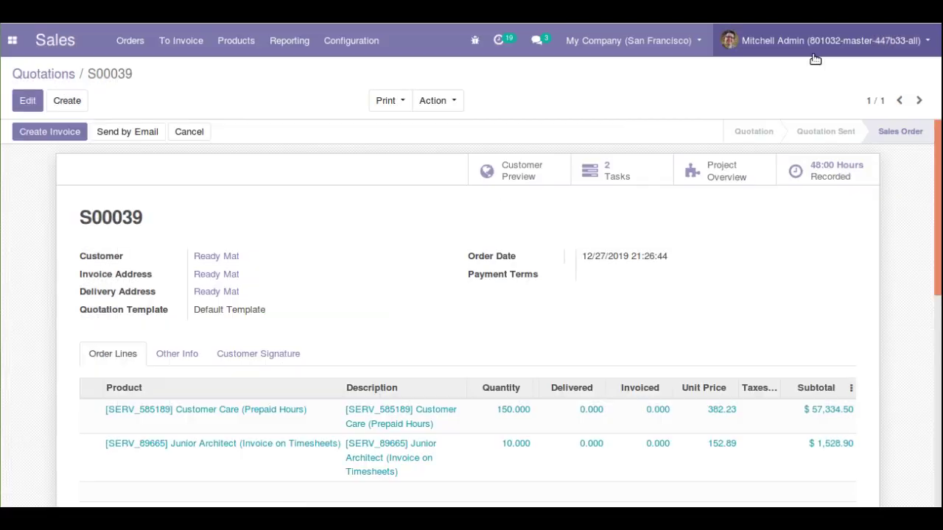
Write 'Hi' plus a smiley emoji in S00039's terms and conditions and save
{"action": "left_click", "coordinate": [35, 102]}
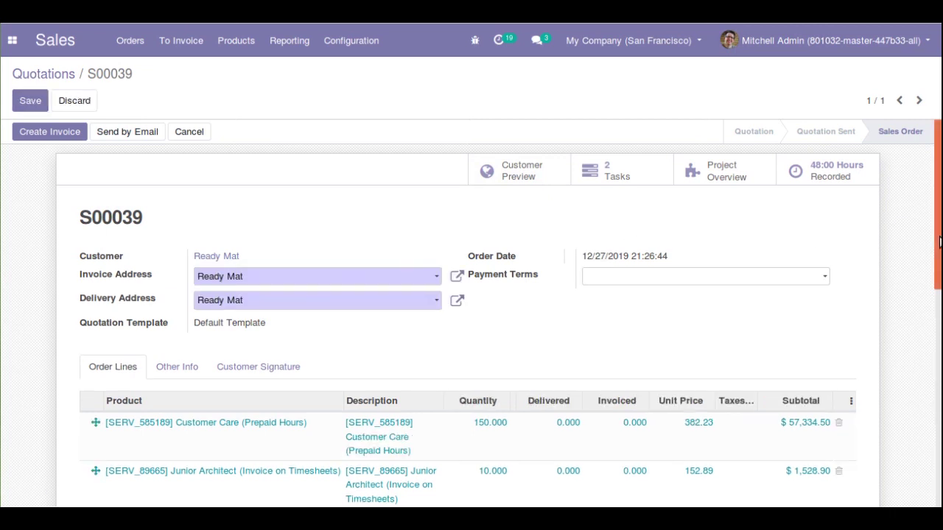
{"action": "scroll", "coordinate": [940, 243], "scroll_direction": "down", "scroll_amount": 4}
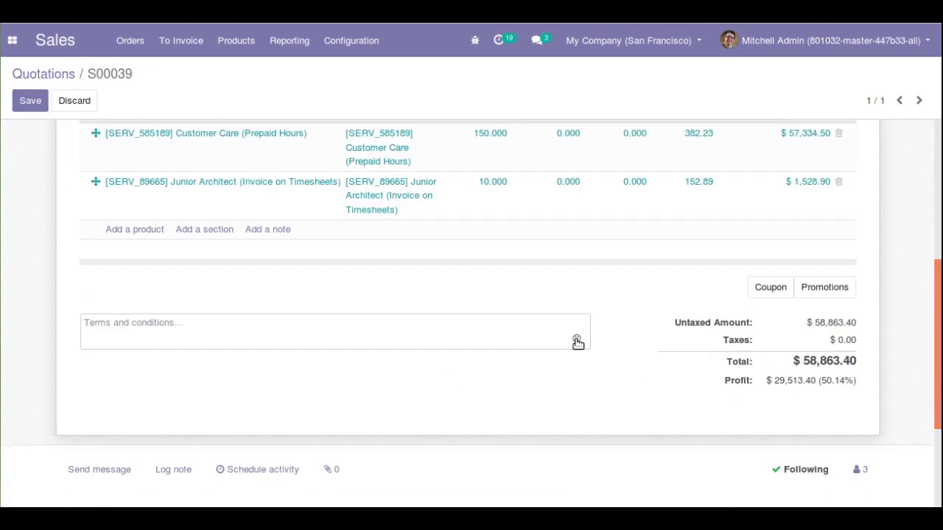
{"action": "type", "text": "Hi"}
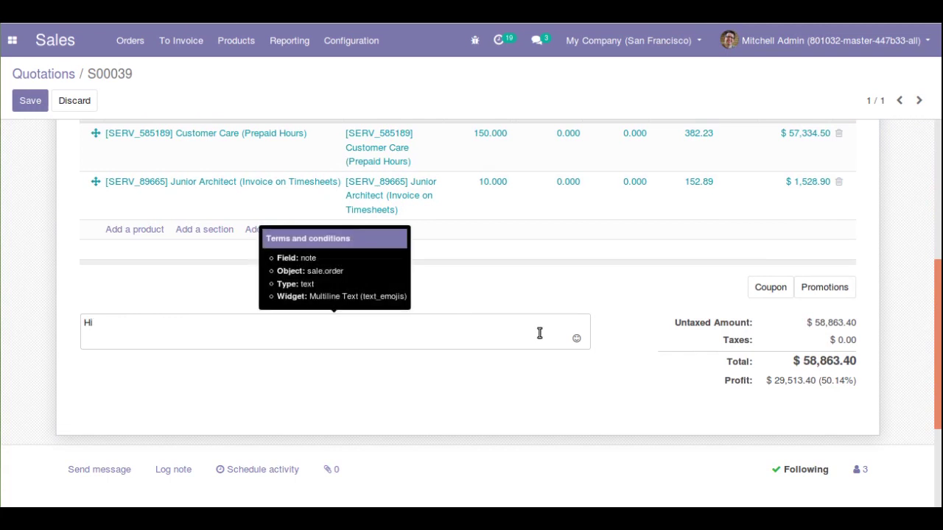
{"action": "left_click", "coordinate": [576, 341]}
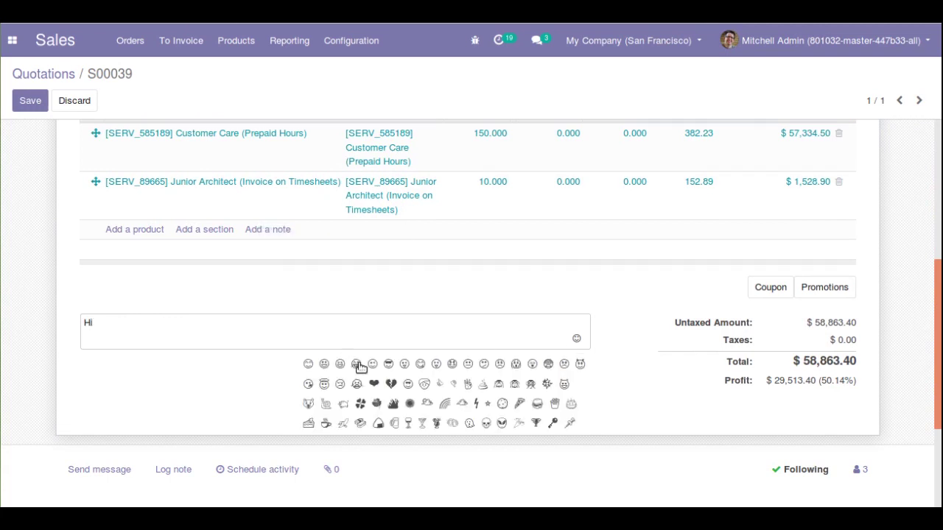
{"action": "left_click", "coordinate": [308, 365]}
{"action": "left_click", "coordinate": [27, 98]}
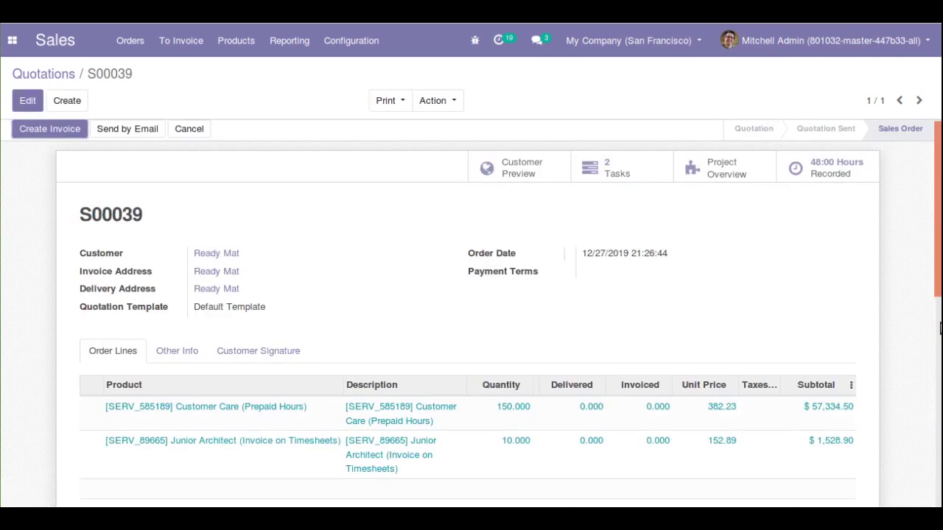
{"action": "left_click_drag", "start_coordinate": [940, 291], "coordinate": [905, 431]}
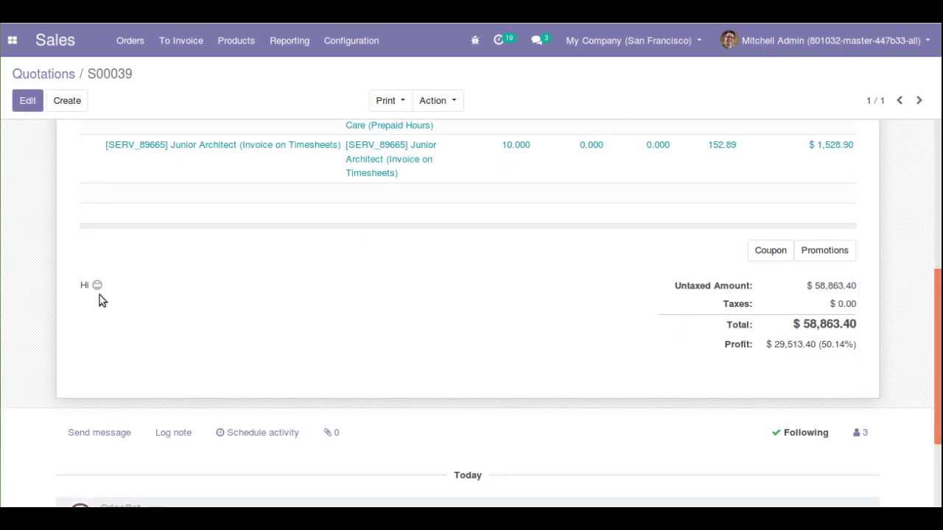
{"action": "mouse_move", "coordinate": [95, 290]}
Put the Acoustic Bloc Screens product form into edit mode, then return to the Products list
{"action": "left_click", "coordinate": [234, 42]}
{"action": "left_click", "coordinate": [245, 73]}
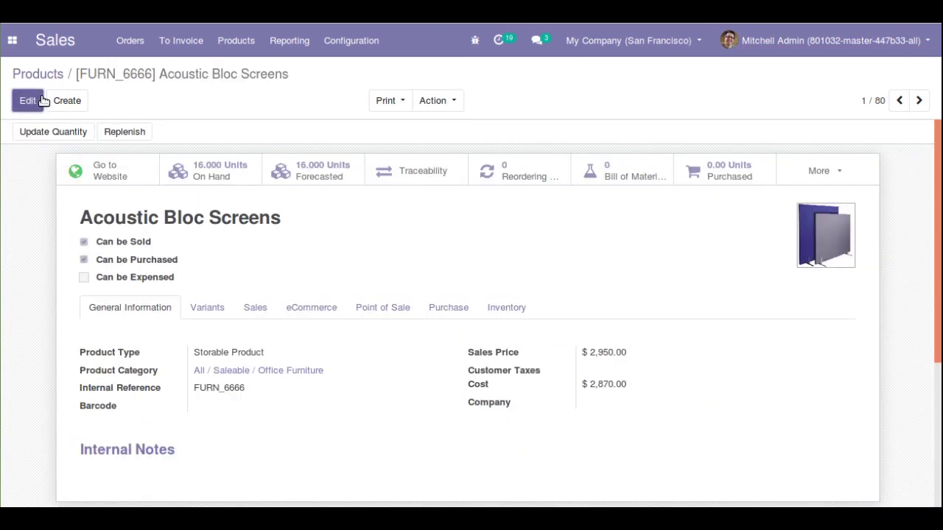
{"action": "key", "text": "alt+a"}
{"action": "scroll", "coordinate": [939, 271], "scroll_direction": "down", "scroll_amount": 3}
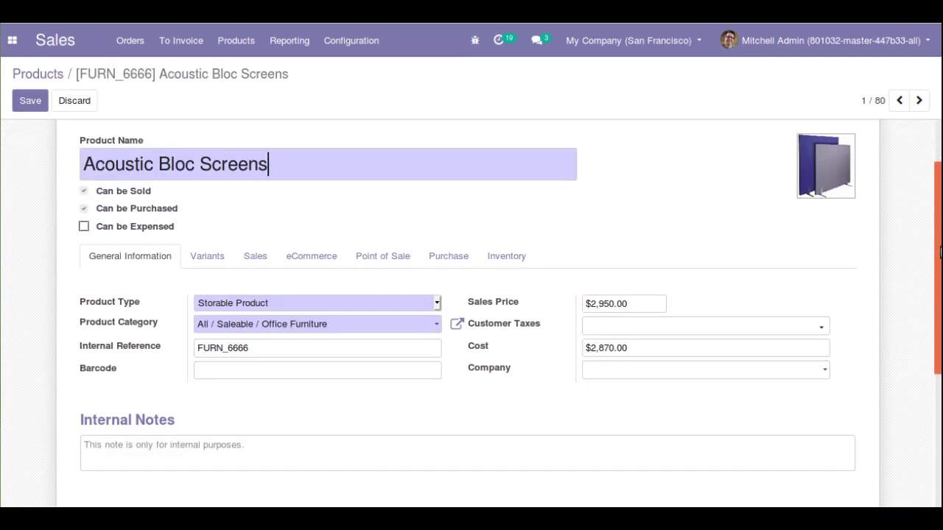
{"action": "scroll", "coordinate": [940, 271], "scroll_direction": "up", "scroll_amount": 3}
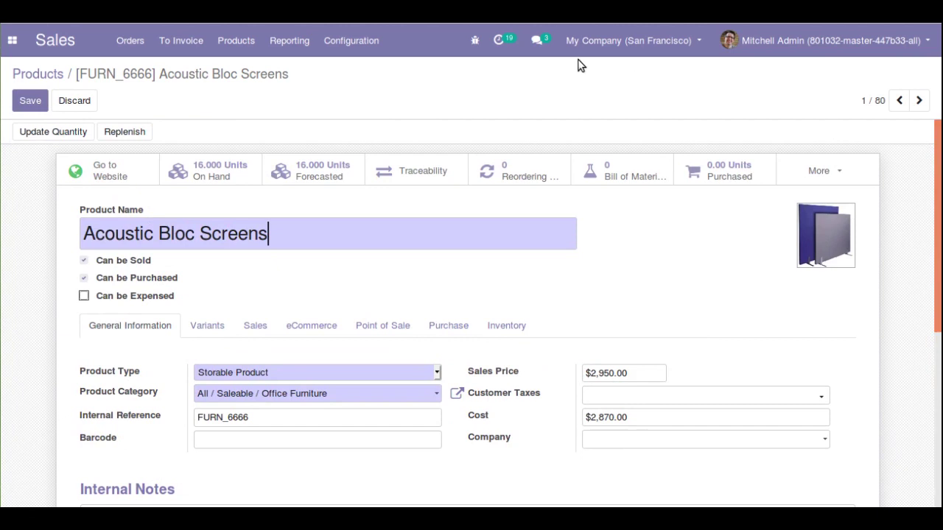
{"action": "left_click", "coordinate": [45, 76]}
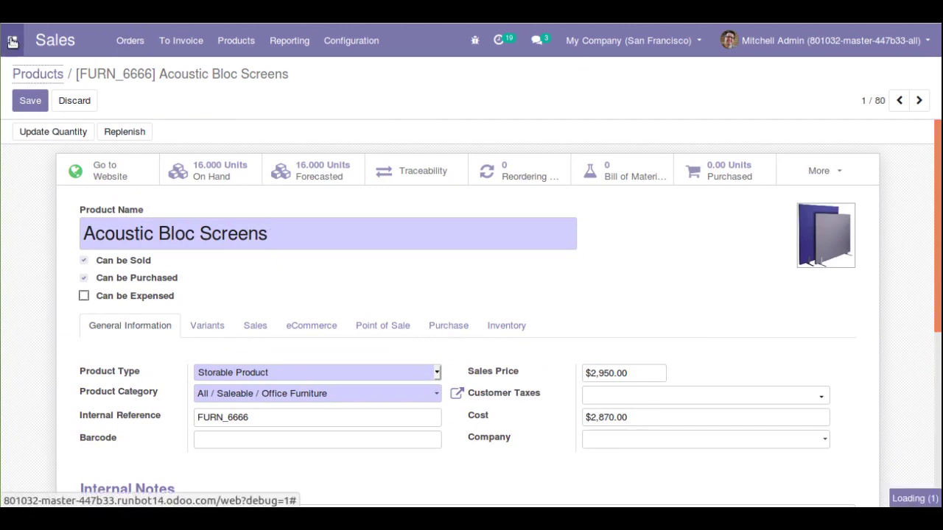
Open the Planning and budget task in the Project app and put it in edit mode
{"action": "left_click", "coordinate": [12, 42]}
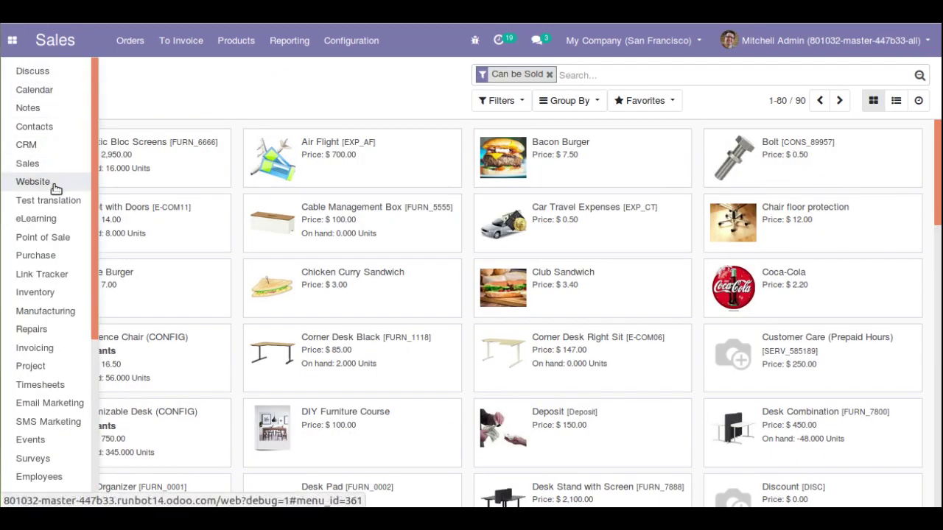
{"action": "left_click", "coordinate": [53, 372]}
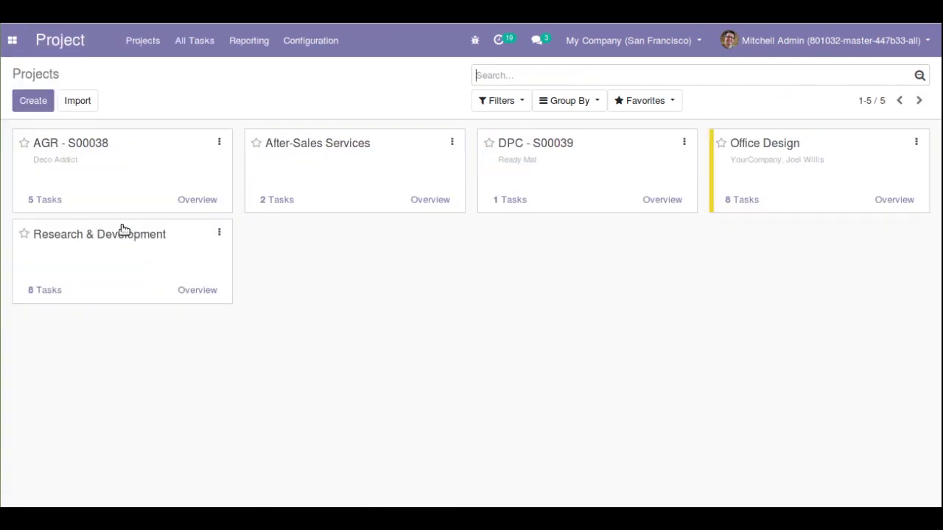
{"action": "left_click", "coordinate": [196, 41]}
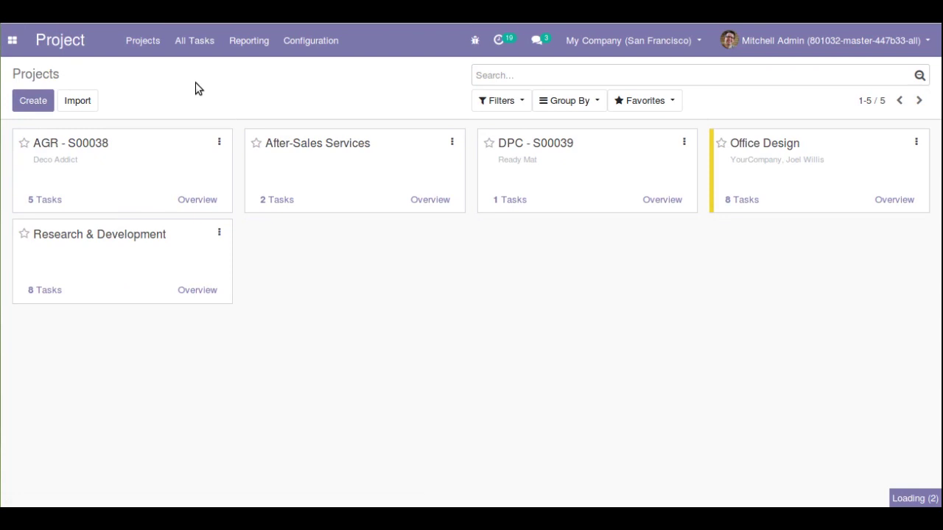
{"action": "left_click", "coordinate": [117, 190]}
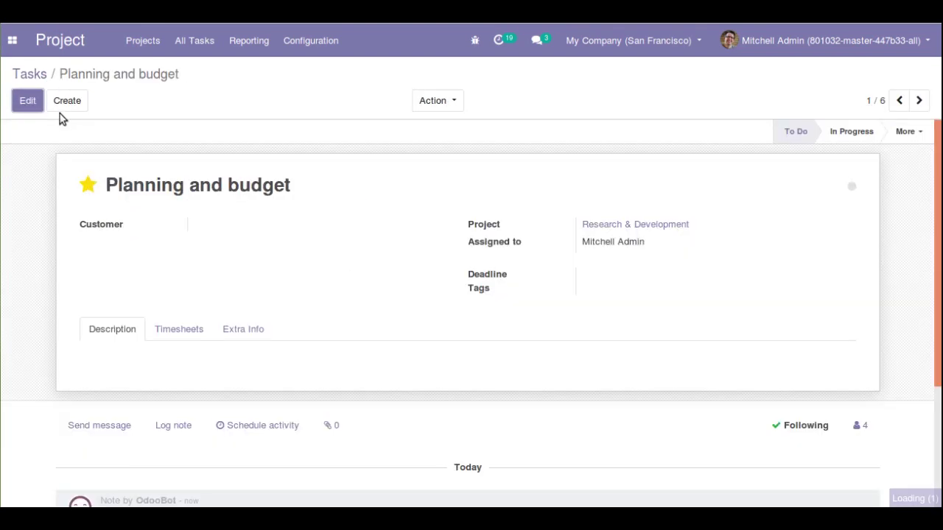
{"action": "left_click", "coordinate": [36, 103]}
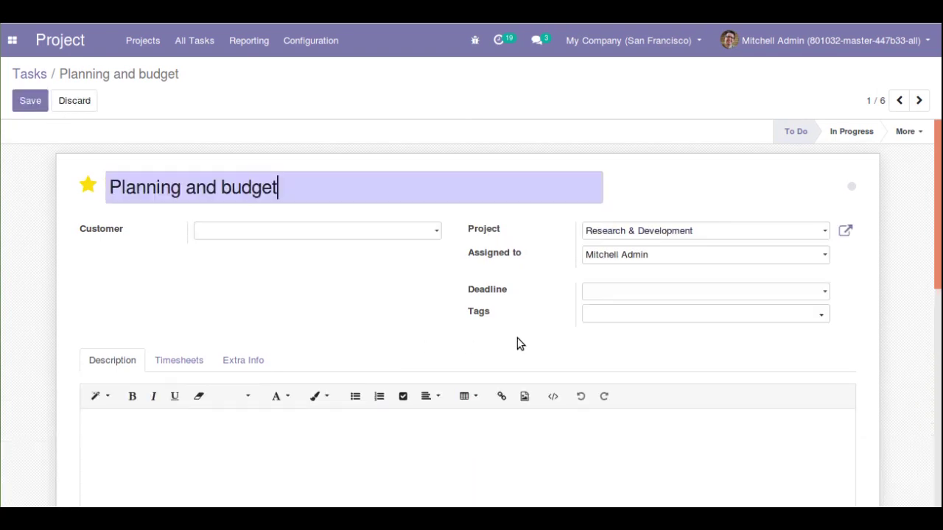
{"action": "scroll", "coordinate": [869, 294], "scroll_direction": "down", "scroll_amount": 1}
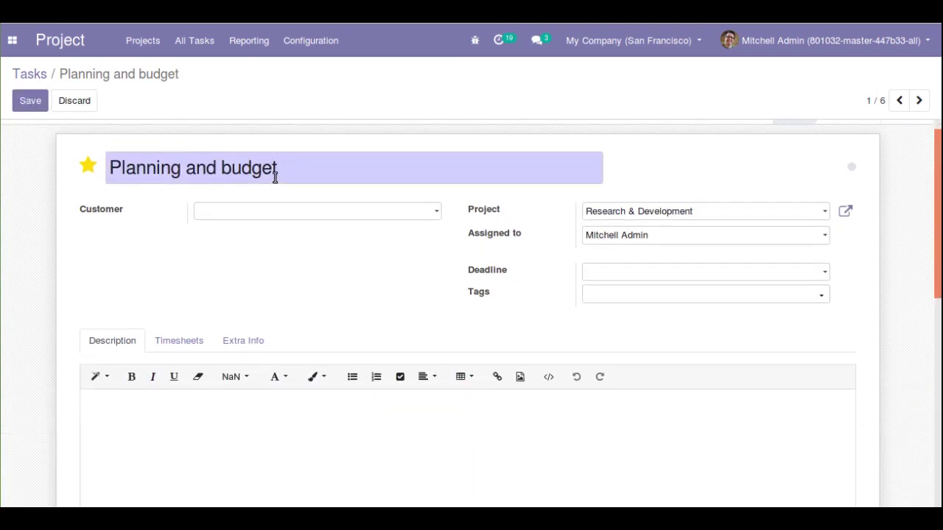
{"action": "mouse_move", "coordinate": [275, 178]}
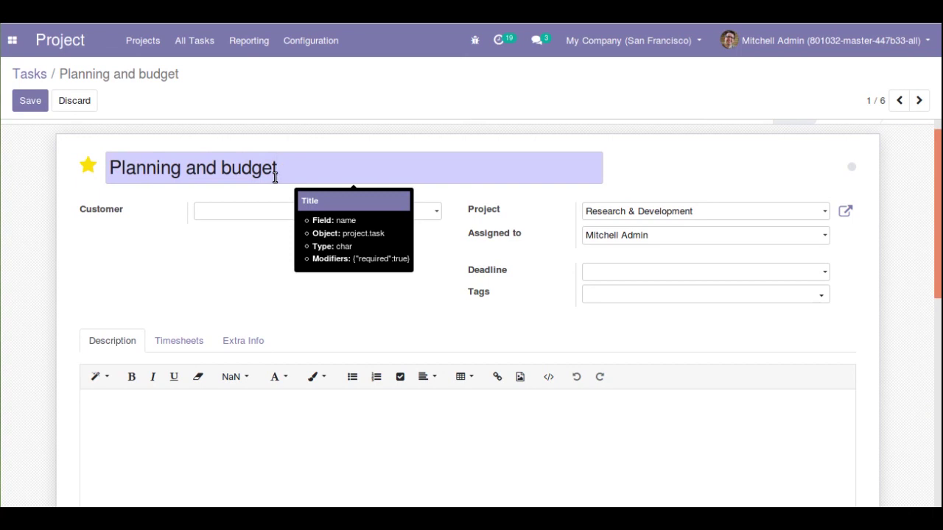
Open the task form view's XML architecture in the Edit View: Form editor
{"action": "left_click", "coordinate": [475, 40]}
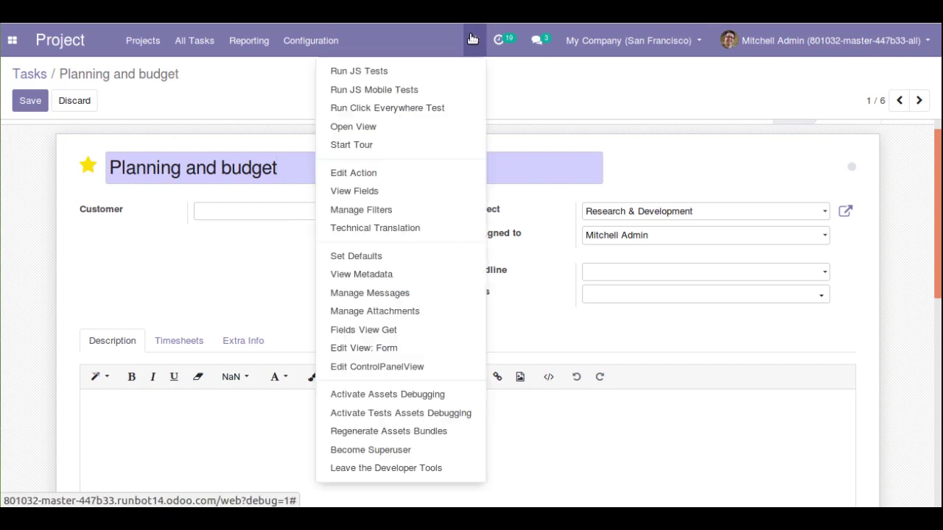
{"action": "left_click", "coordinate": [428, 351]}
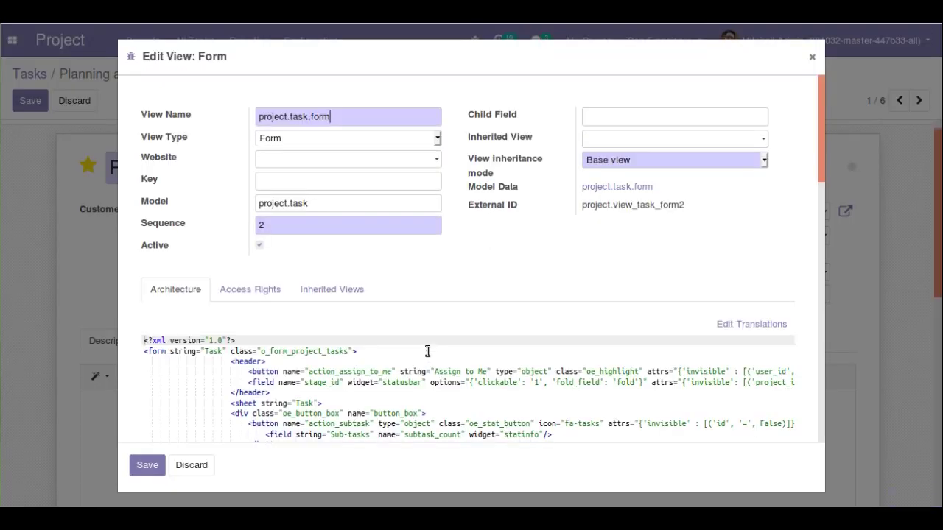
{"action": "left_click_drag", "start_coordinate": [819, 166], "coordinate": [819, 208]}
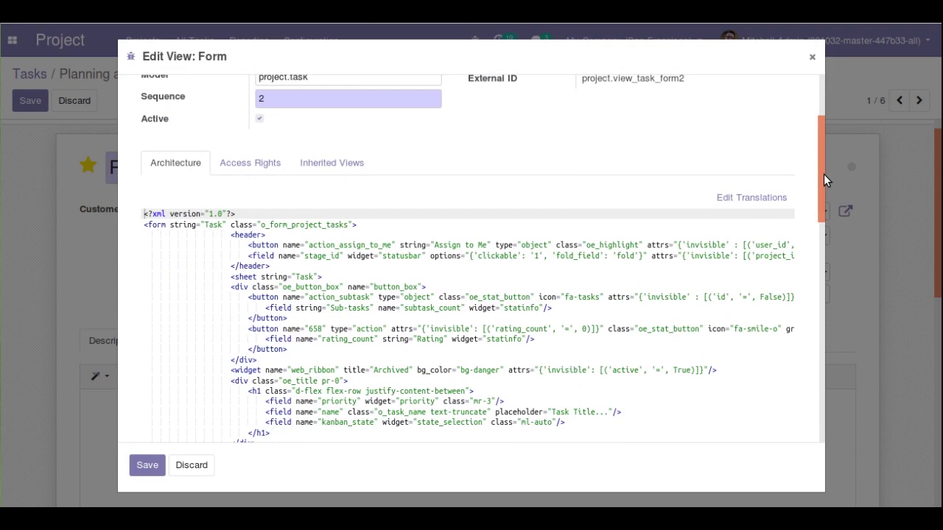
{"action": "left_click_drag", "start_coordinate": [818, 161], "coordinate": [817, 199]}
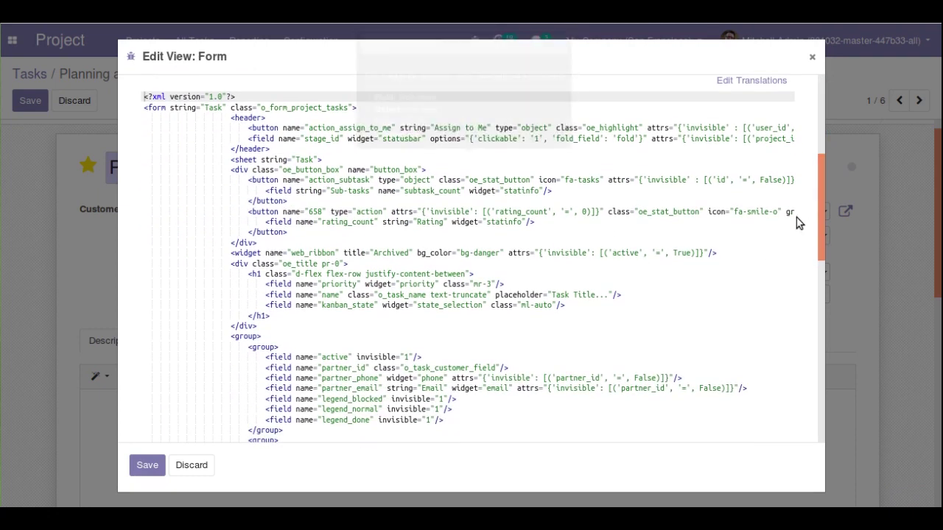
{"action": "left_click_drag", "start_coordinate": [817, 221], "coordinate": [817, 230]}
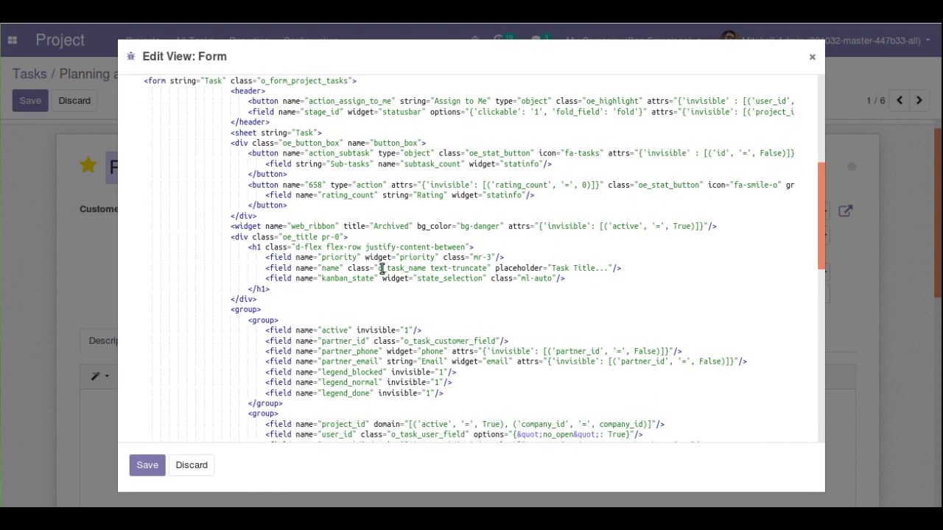
Add widget="char_emojis" to the name field line and save the view
{"action": "double_click", "coordinate": [312, 278]}
{"action": "triple_click", "coordinate": [325, 270]}
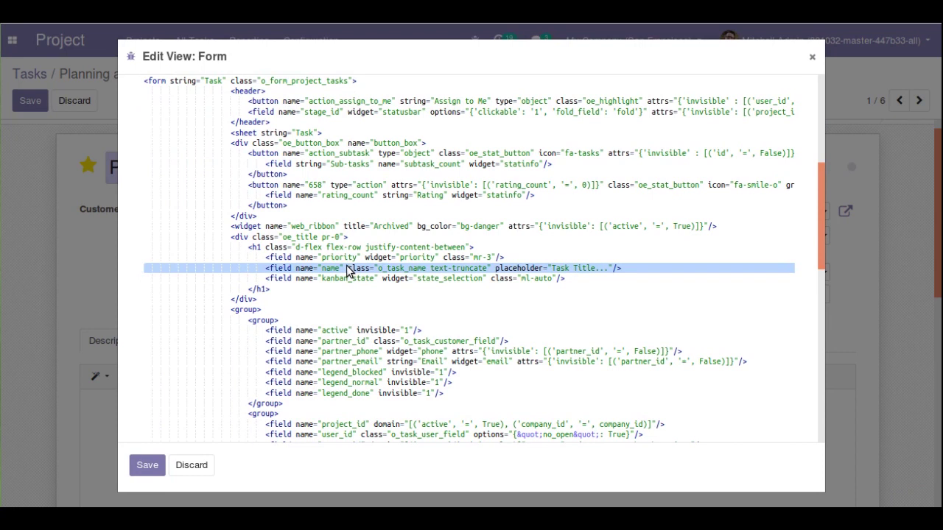
{"action": "left_click", "coordinate": [347, 268]}
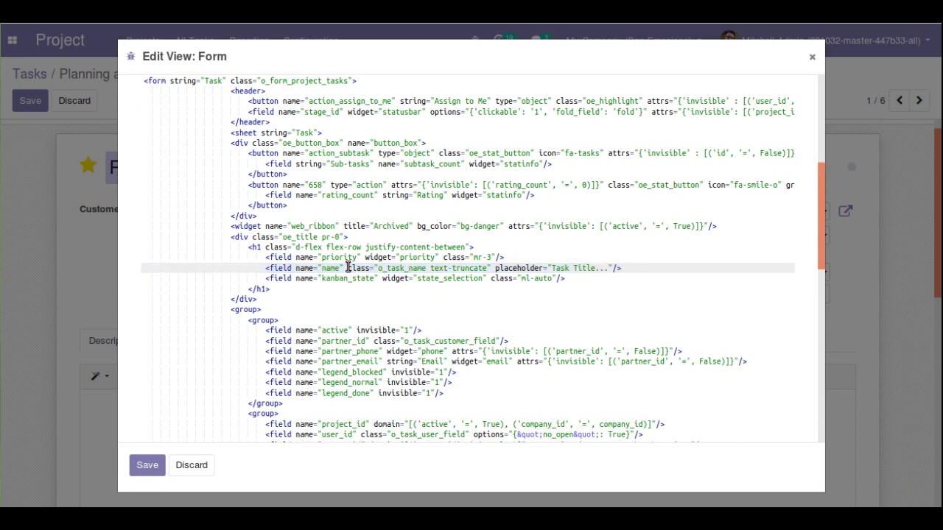
{"action": "type", "text": "widget=\"text_emojis\""}
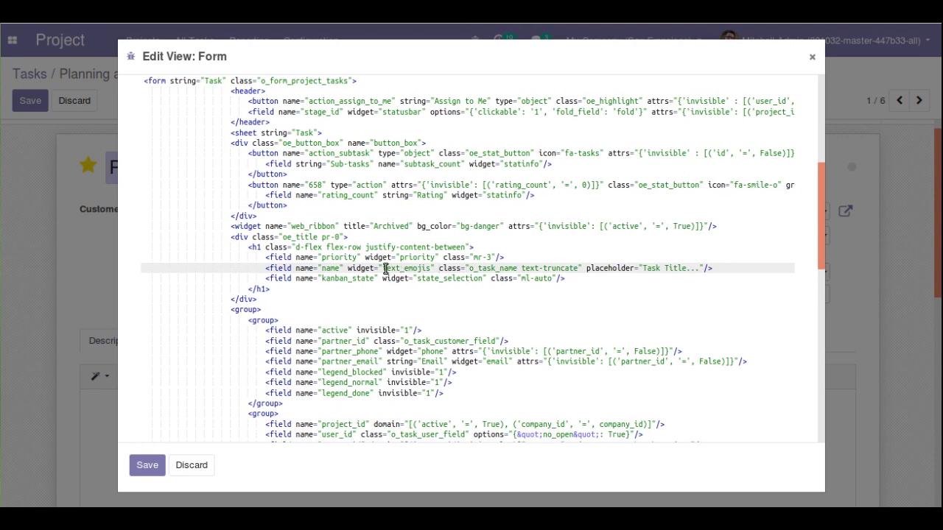
{"action": "left_click_drag", "start_coordinate": [382, 268], "coordinate": [397, 269]}
{"action": "type", "text": "char"}
{"action": "left_click", "coordinate": [159, 465]}
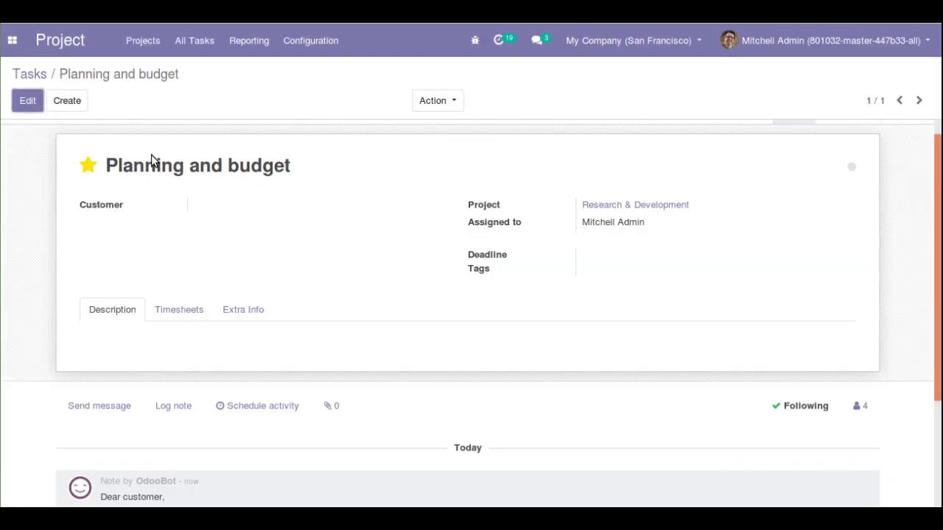
Append broken-heart, hamburger and cake emojis to the Planning and budget task title
{"action": "left_click", "coordinate": [33, 103]}
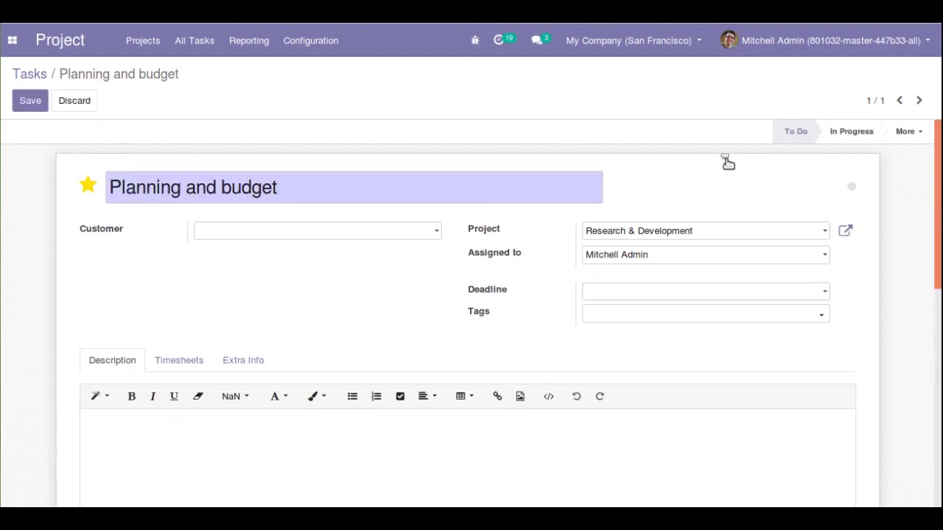
{"action": "left_click", "coordinate": [726, 161]}
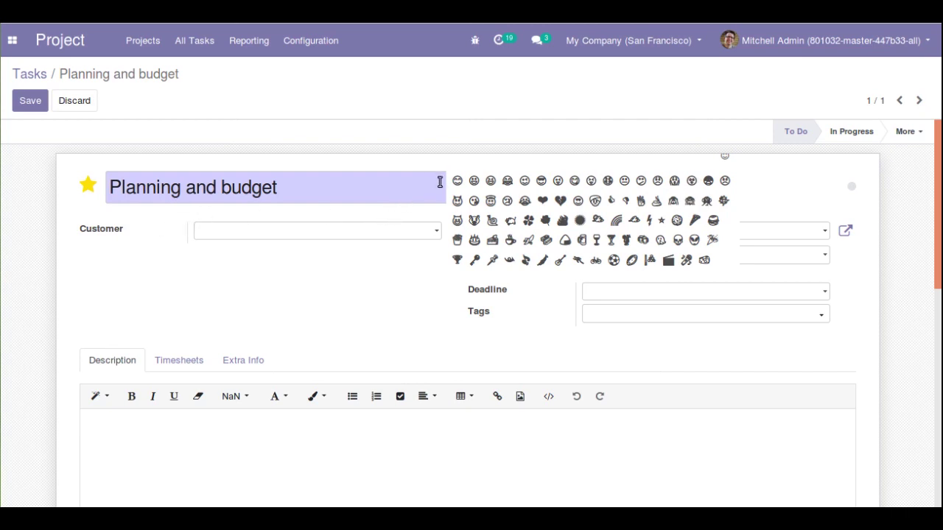
{"action": "left_click", "coordinate": [560, 201]}
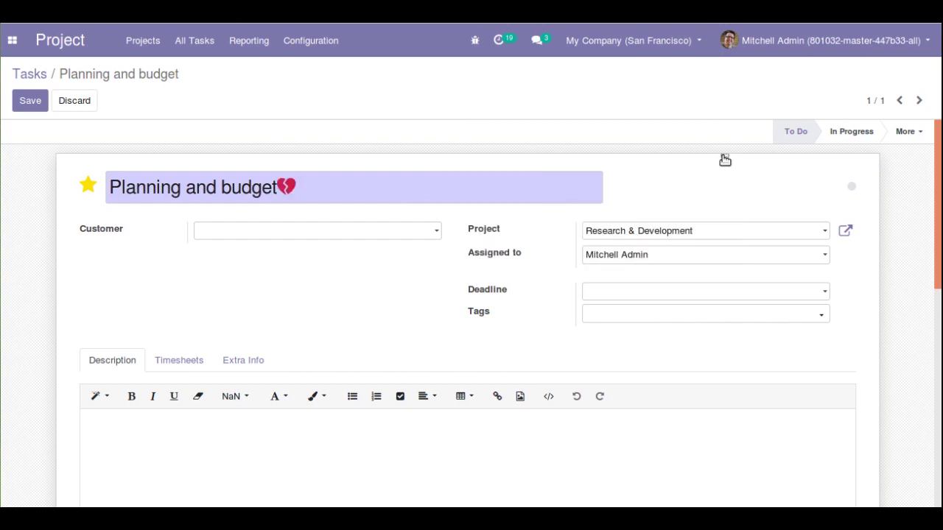
{"action": "left_click", "coordinate": [725, 157]}
{"action": "left_click", "coordinate": [713, 220]}
{"action": "left_click", "coordinate": [724, 157]}
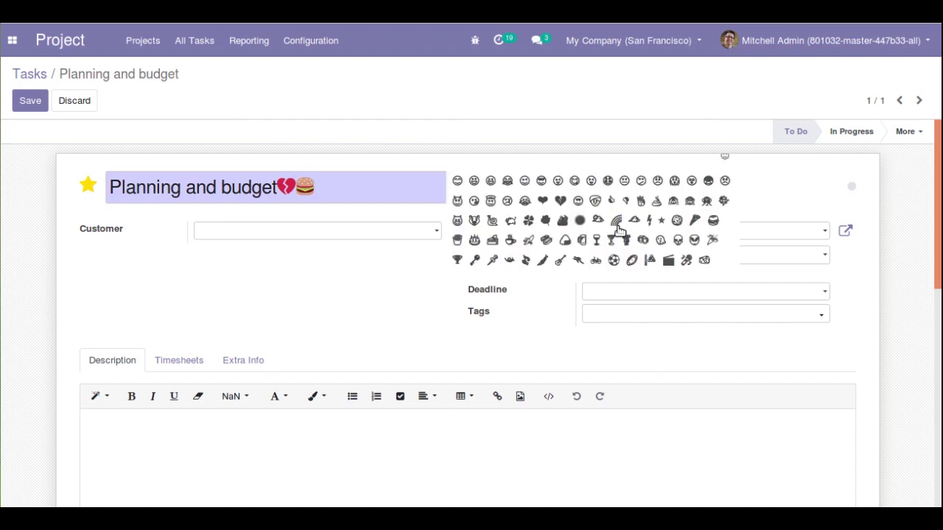
{"action": "key", "text": "Escape"}
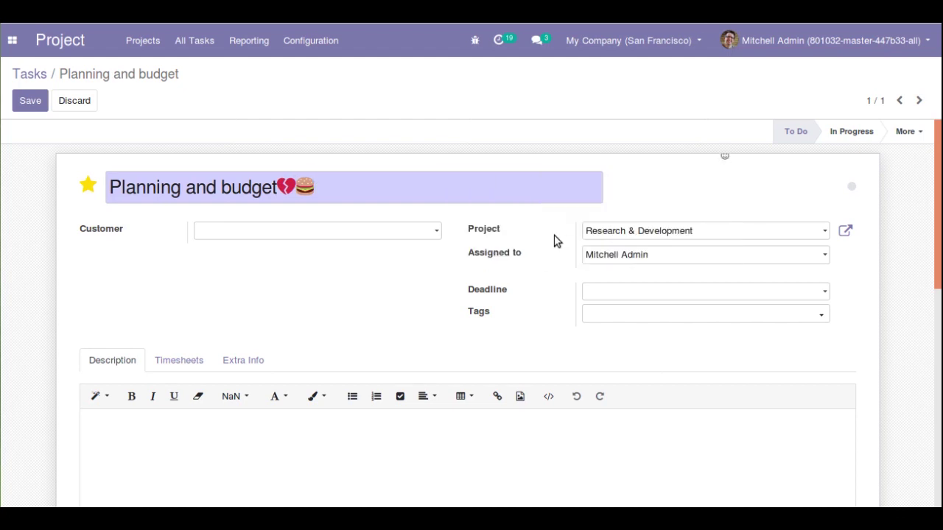
{"action": "left_click", "coordinate": [725, 157]}
{"action": "left_click", "coordinate": [491, 239]}
{"action": "scroll", "coordinate": [491, 239], "scroll_direction": "down", "scroll_amount": 2}
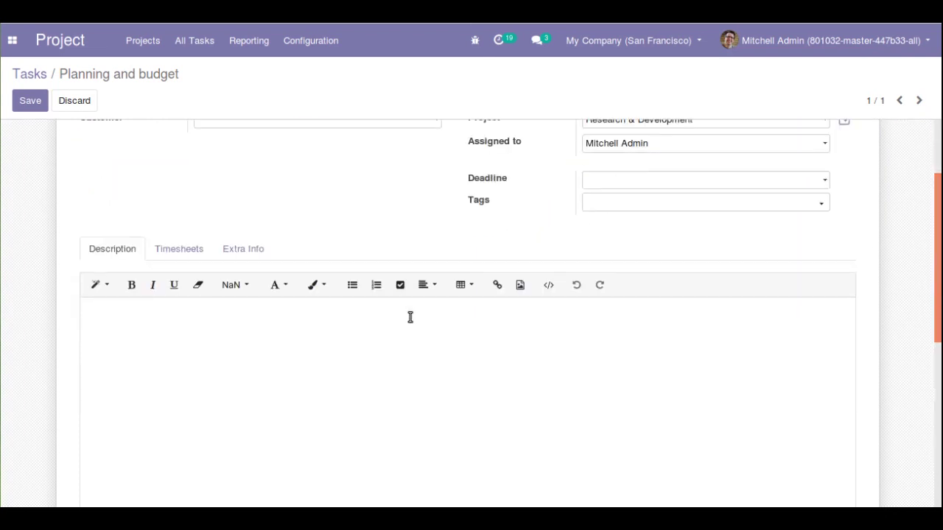
Check the Timesheets and Extra Info tabs (Sequence 10, empty Email cc), then save the task
{"action": "left_click", "coordinate": [173, 251]}
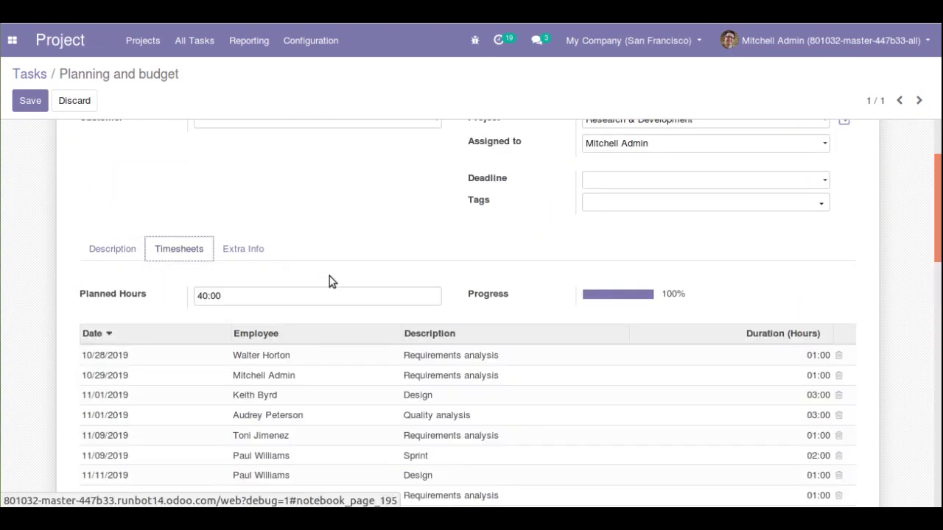
{"action": "left_click", "coordinate": [235, 248]}
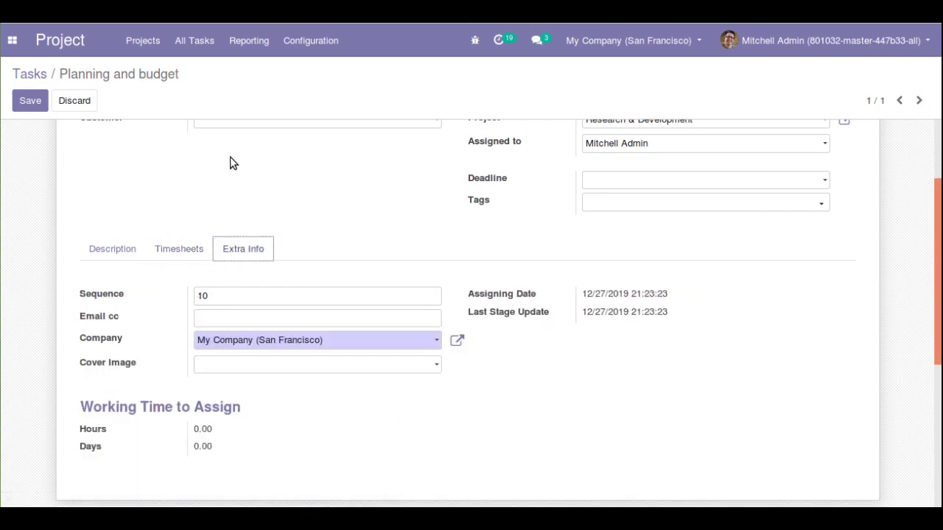
{"action": "mouse_move", "coordinate": [114, 321]}
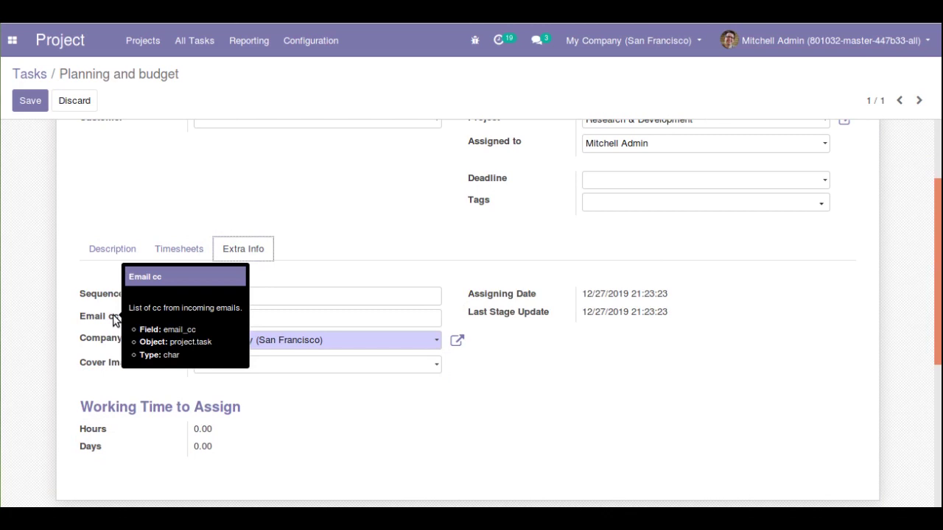
{"action": "left_click", "coordinate": [30, 100]}
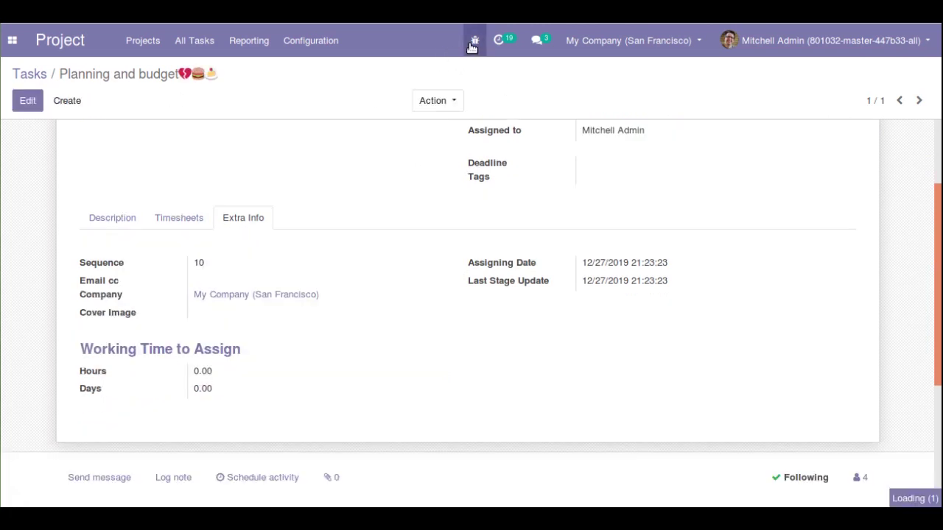
Give the email_cc field widget="char_emojis" in the task form view XML and save
{"action": "left_click", "coordinate": [474, 41]}
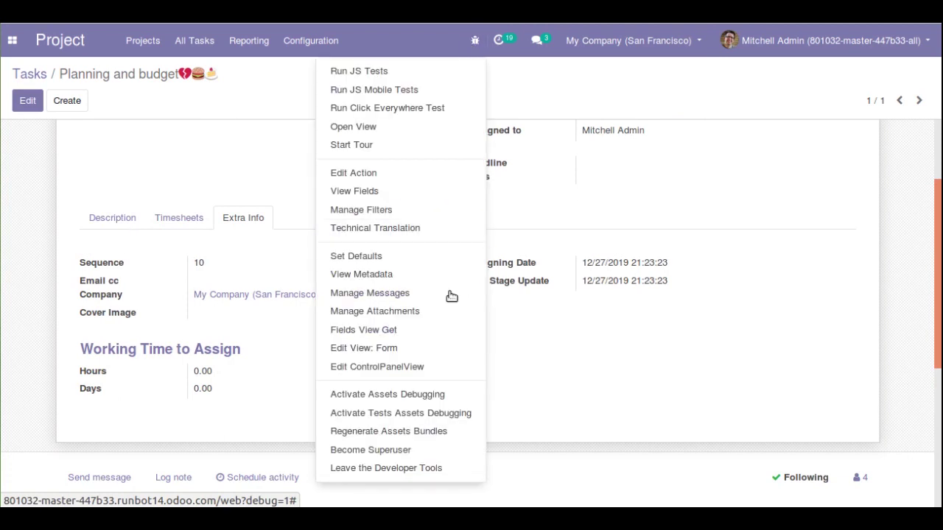
{"action": "left_click", "coordinate": [427, 350]}
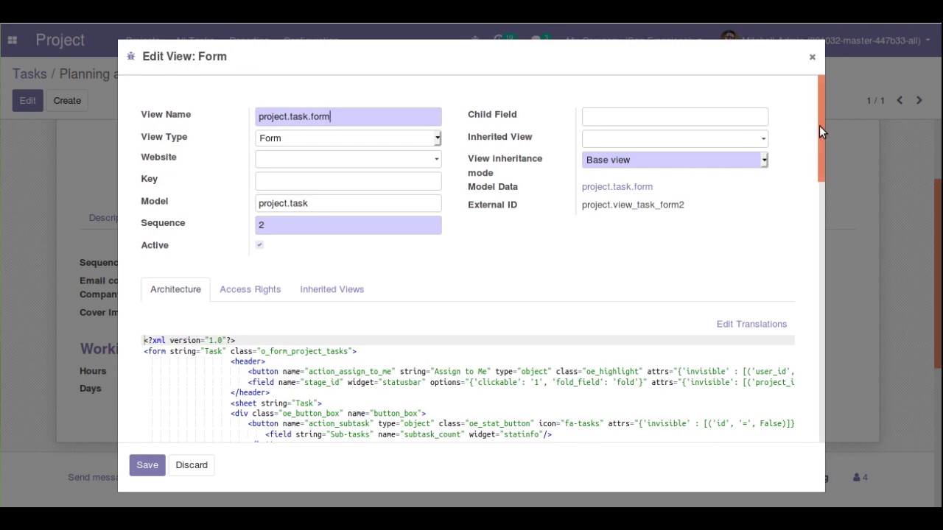
{"action": "left_click_drag", "start_coordinate": [821, 126], "coordinate": [808, 324]}
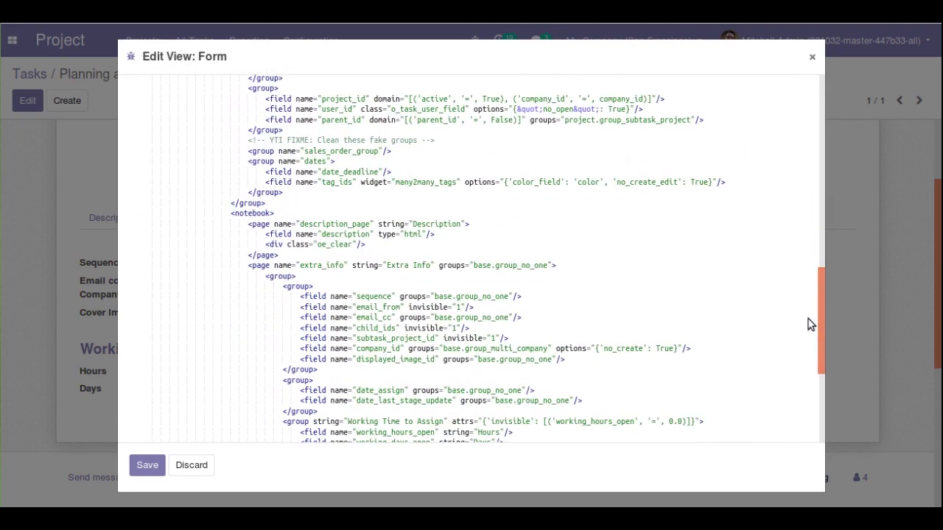
{"action": "left_click", "coordinate": [400, 319]}
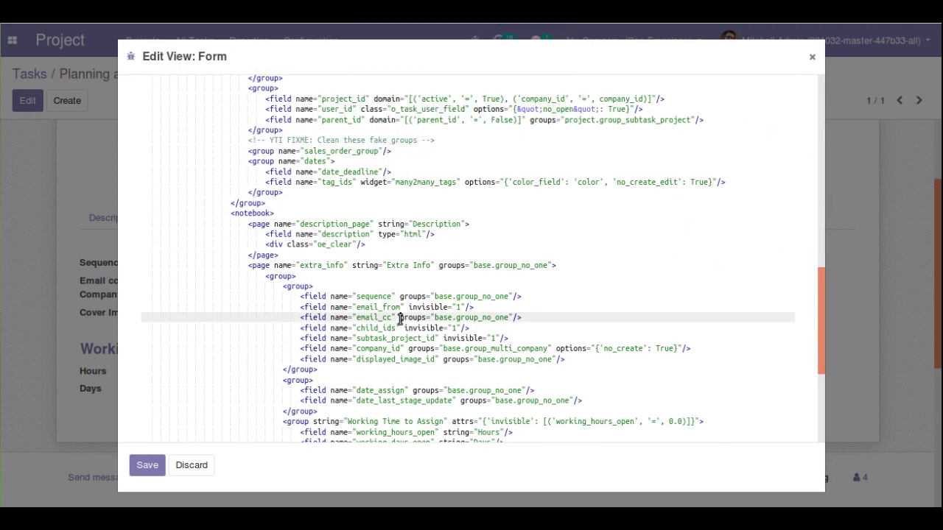
{"action": "type", "text": "widget=\"text_emojis\""}
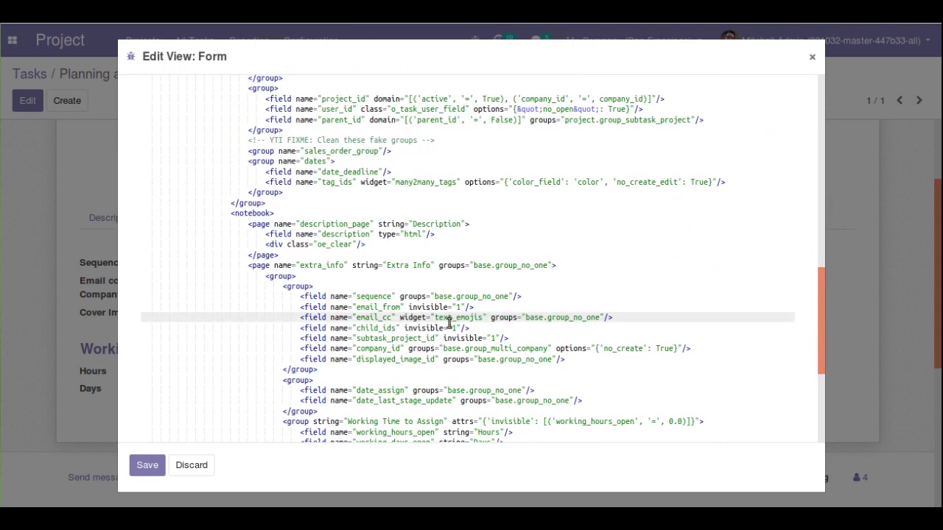
{"action": "left_click", "coordinate": [452, 317]}
{"action": "key", "text": "BackSpace"}
{"action": "key", "text": "BackSpace"}
{"action": "key", "text": "BackSpace"}
{"action": "key", "text": "BackSpace"}
{"action": "type", "text": "char"}
{"action": "left_click", "coordinate": [147, 465]}
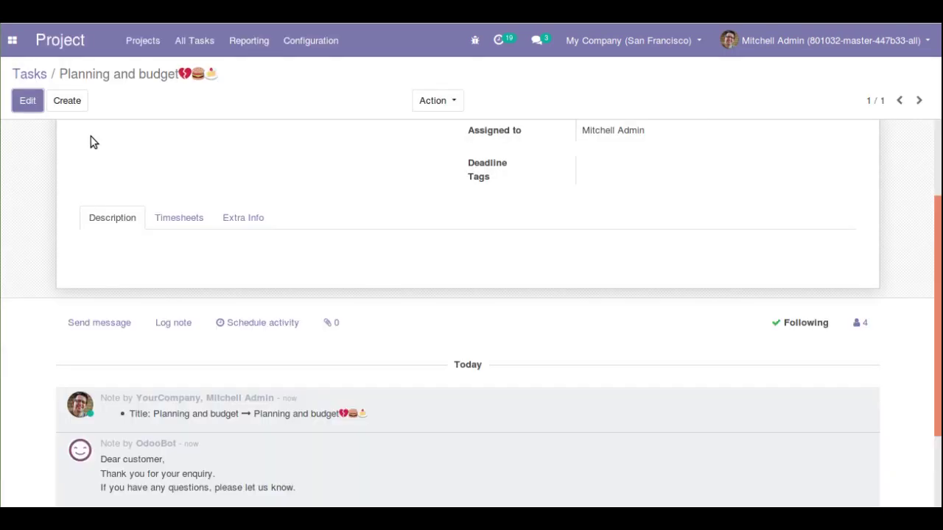
In edit mode, insert a broken-heart then a rainbow emoji into the Extra Info Email cc field
{"action": "left_click", "coordinate": [28, 103]}
{"action": "left_click", "coordinate": [239, 306]}
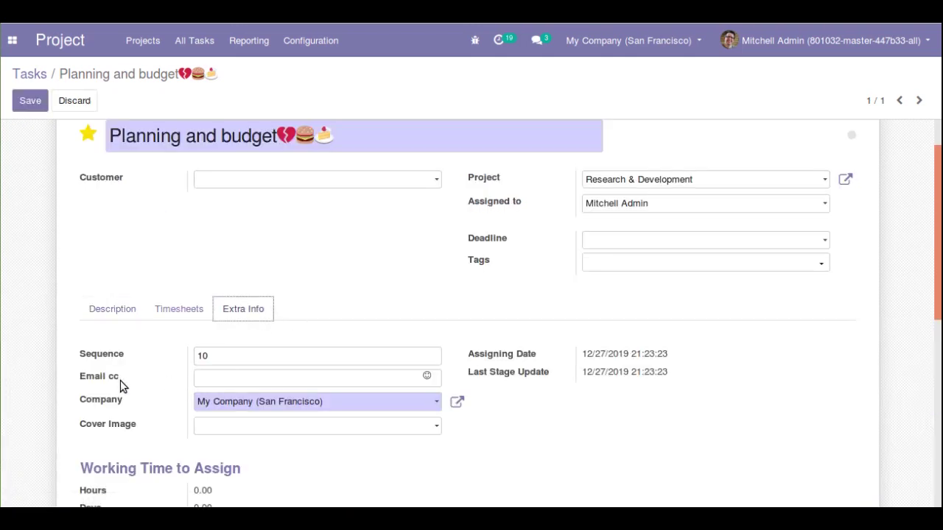
{"action": "left_click", "coordinate": [427, 377]}
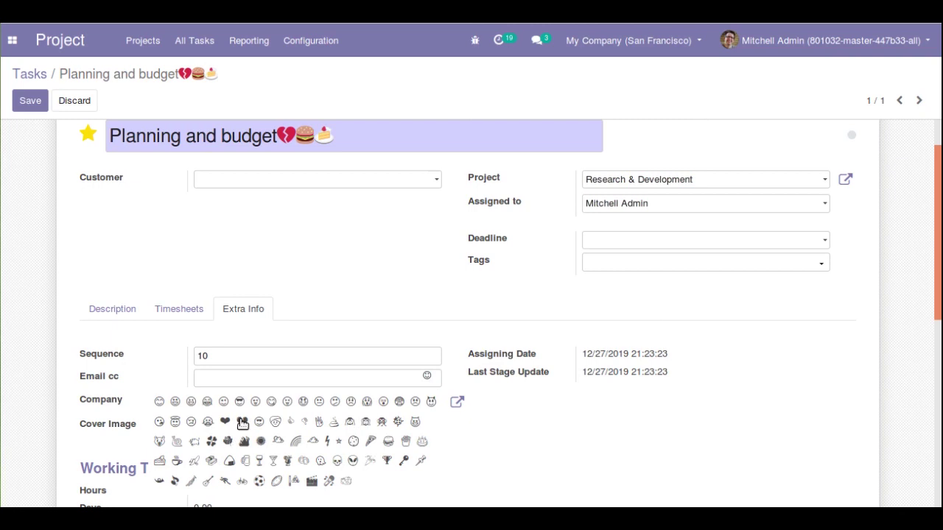
{"action": "left_click", "coordinate": [242, 423]}
{"action": "left_click", "coordinate": [426, 378]}
{"action": "scroll", "coordinate": [363, 420], "scroll_direction": "down", "scroll_amount": 1}
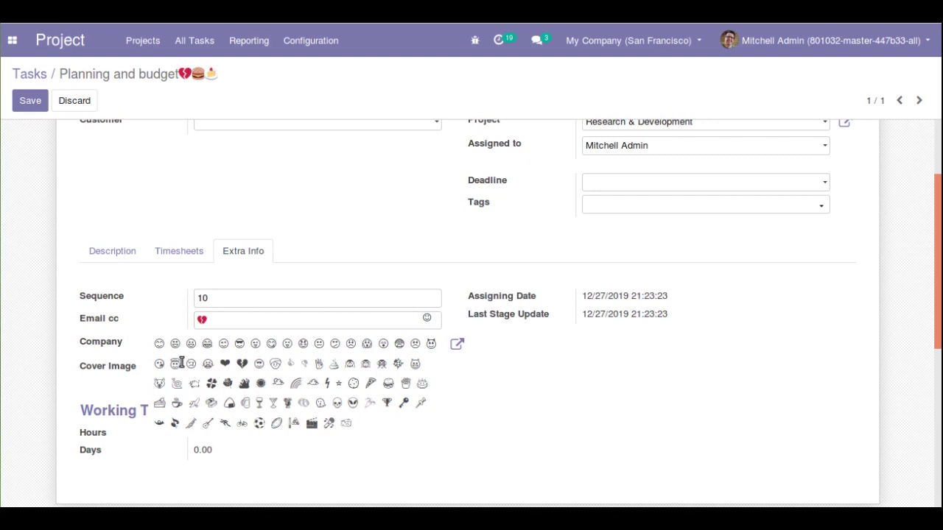
{"action": "left_click", "coordinate": [296, 384]}
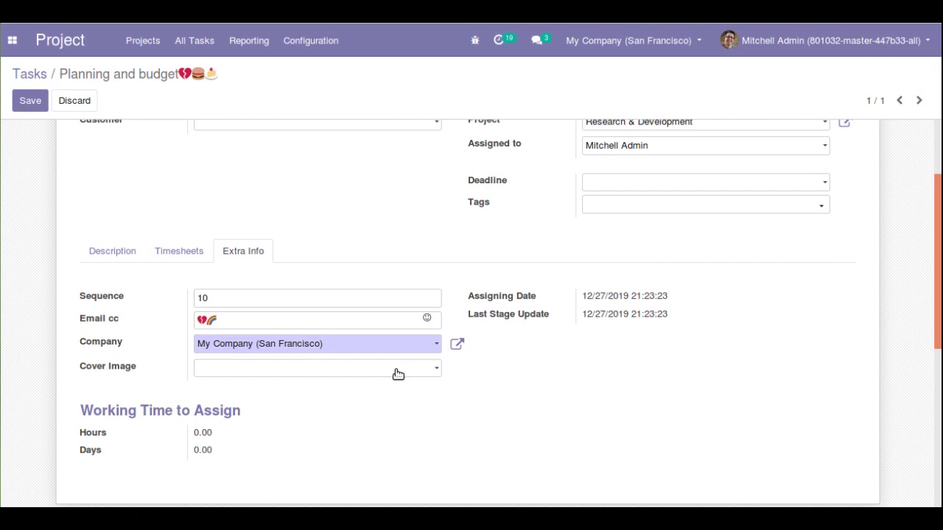